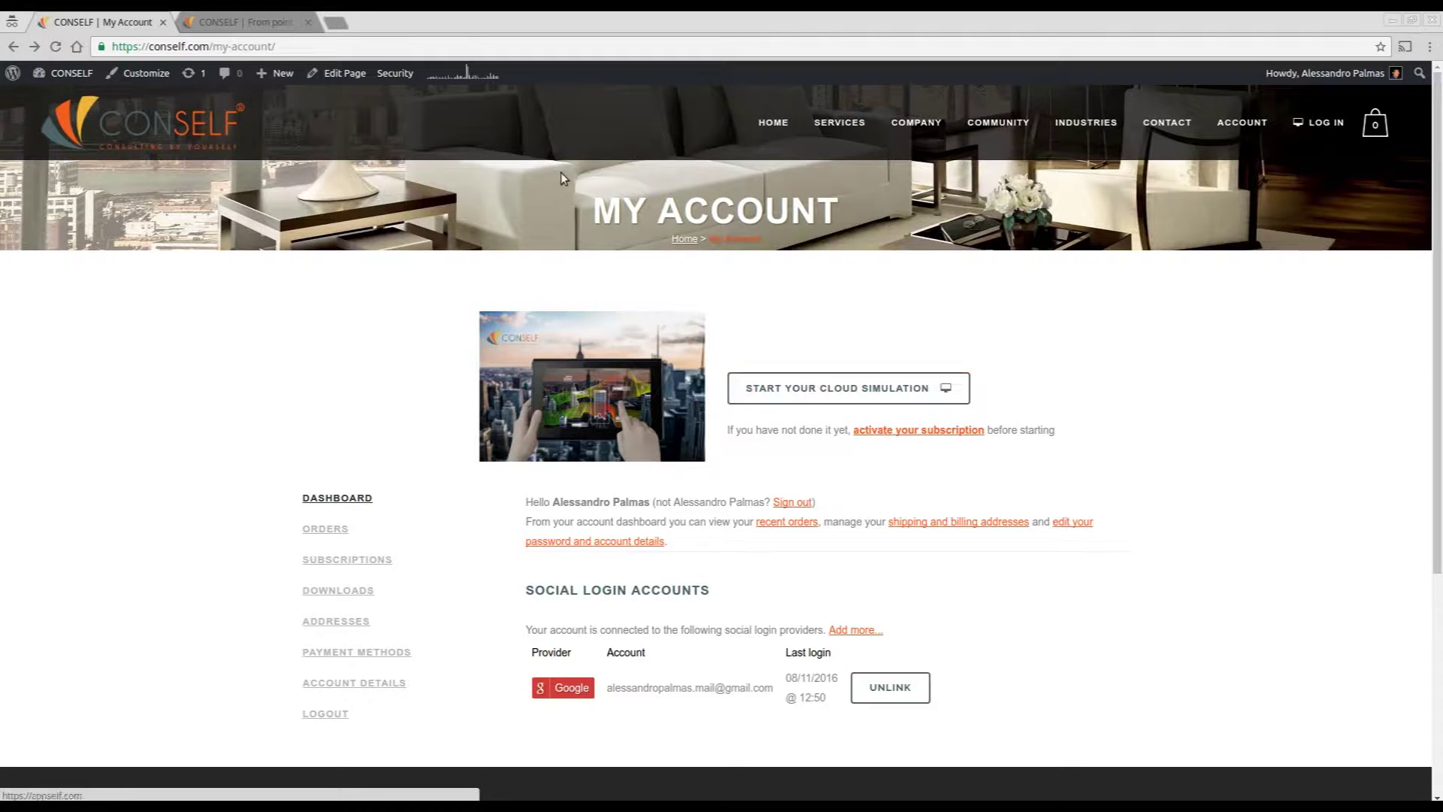
Launch the CONSELF cloud simulation platform and choose the Points to STL converter in its Tools section.
left_click(805, 389)
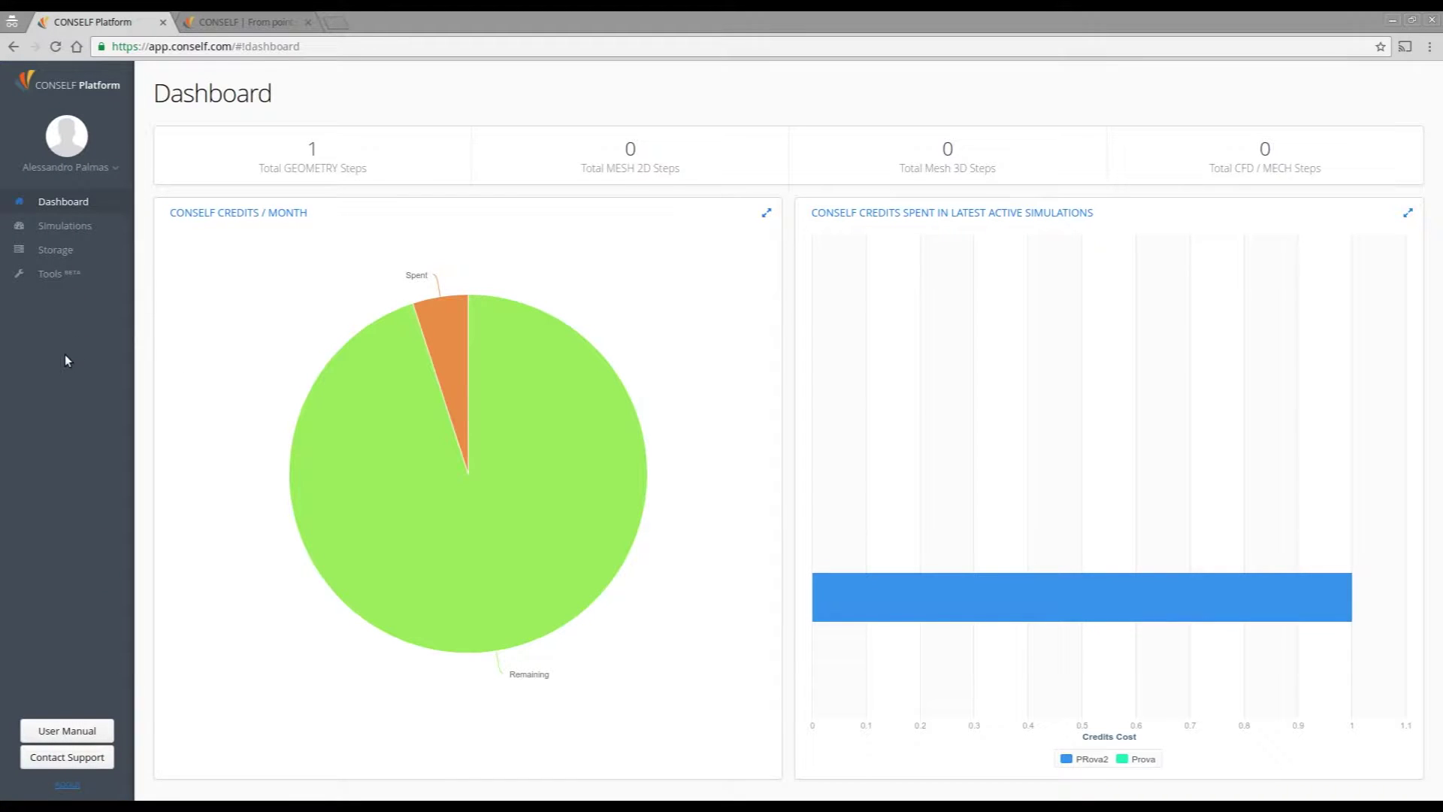
left_click(54, 275)
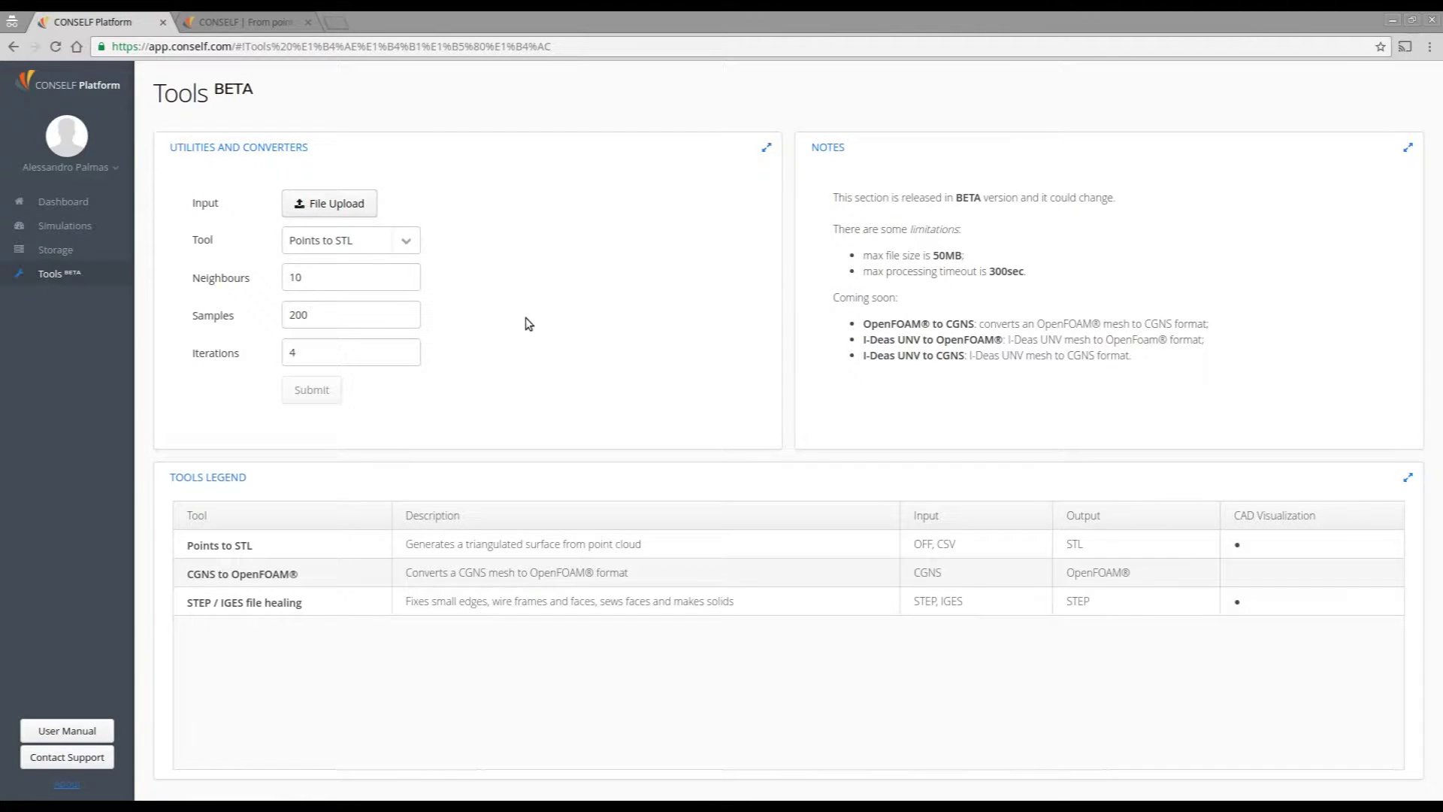
left_click(416, 246)
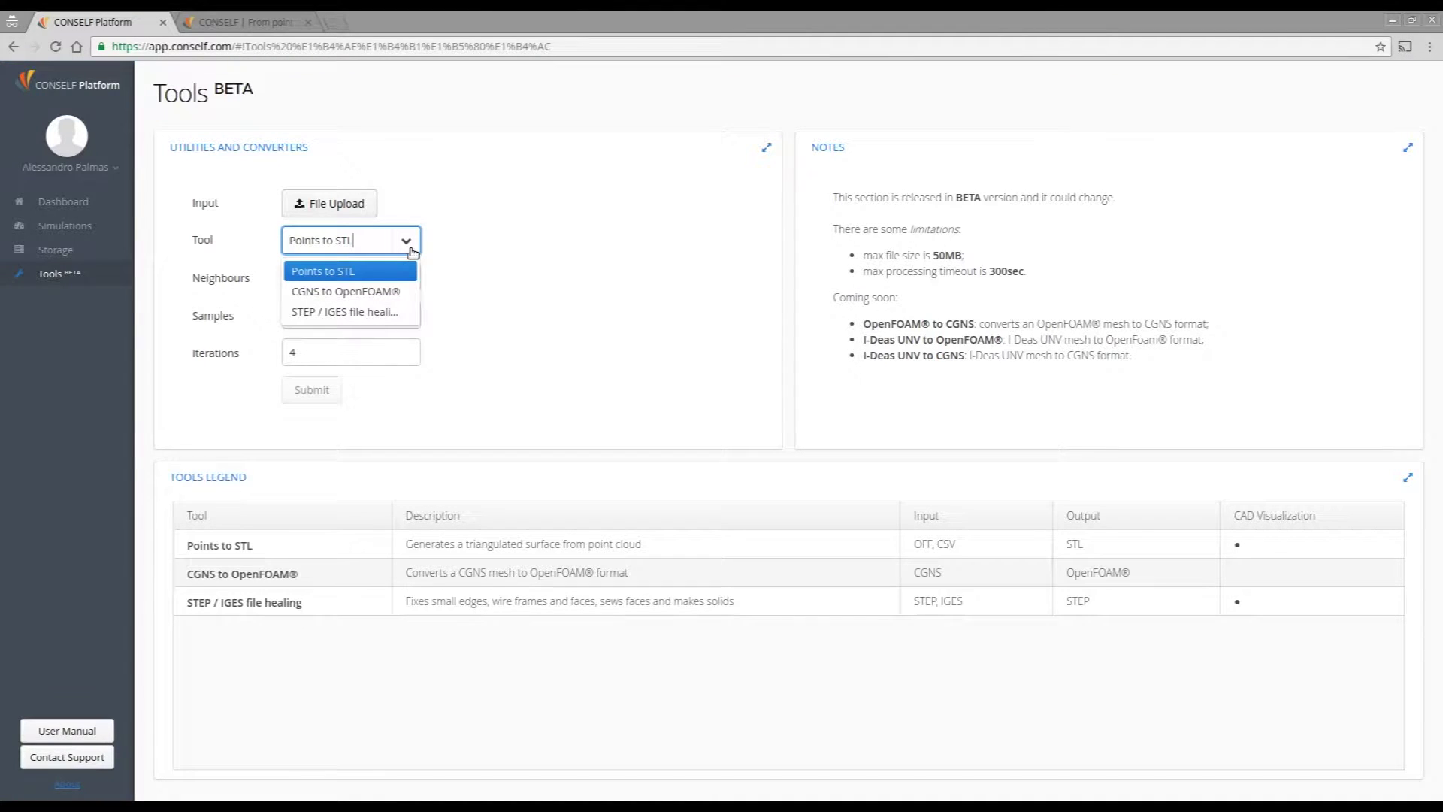
left_click(366, 278)
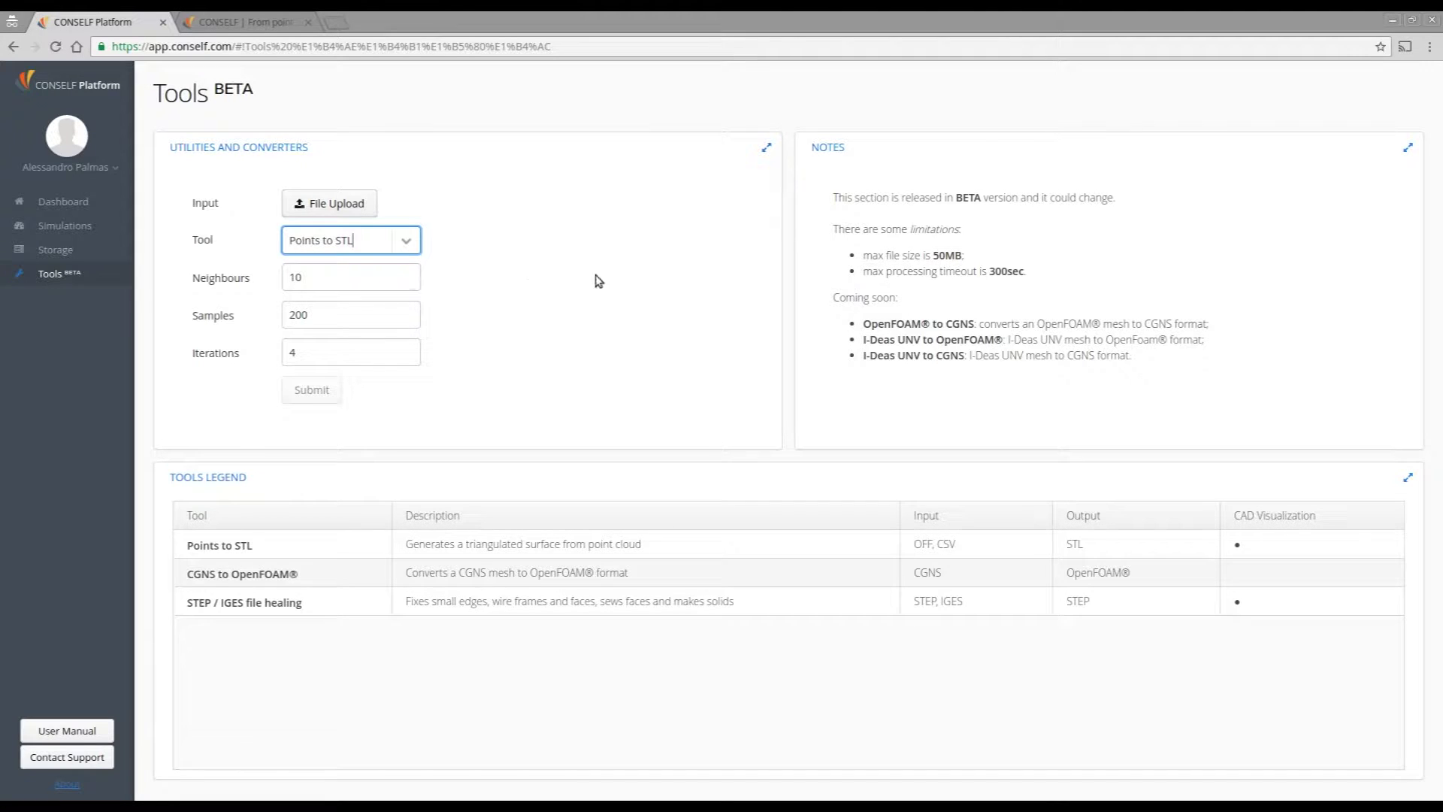
Load points.csv from the Documents folder as the converter's input file.
key("shift+Tab")
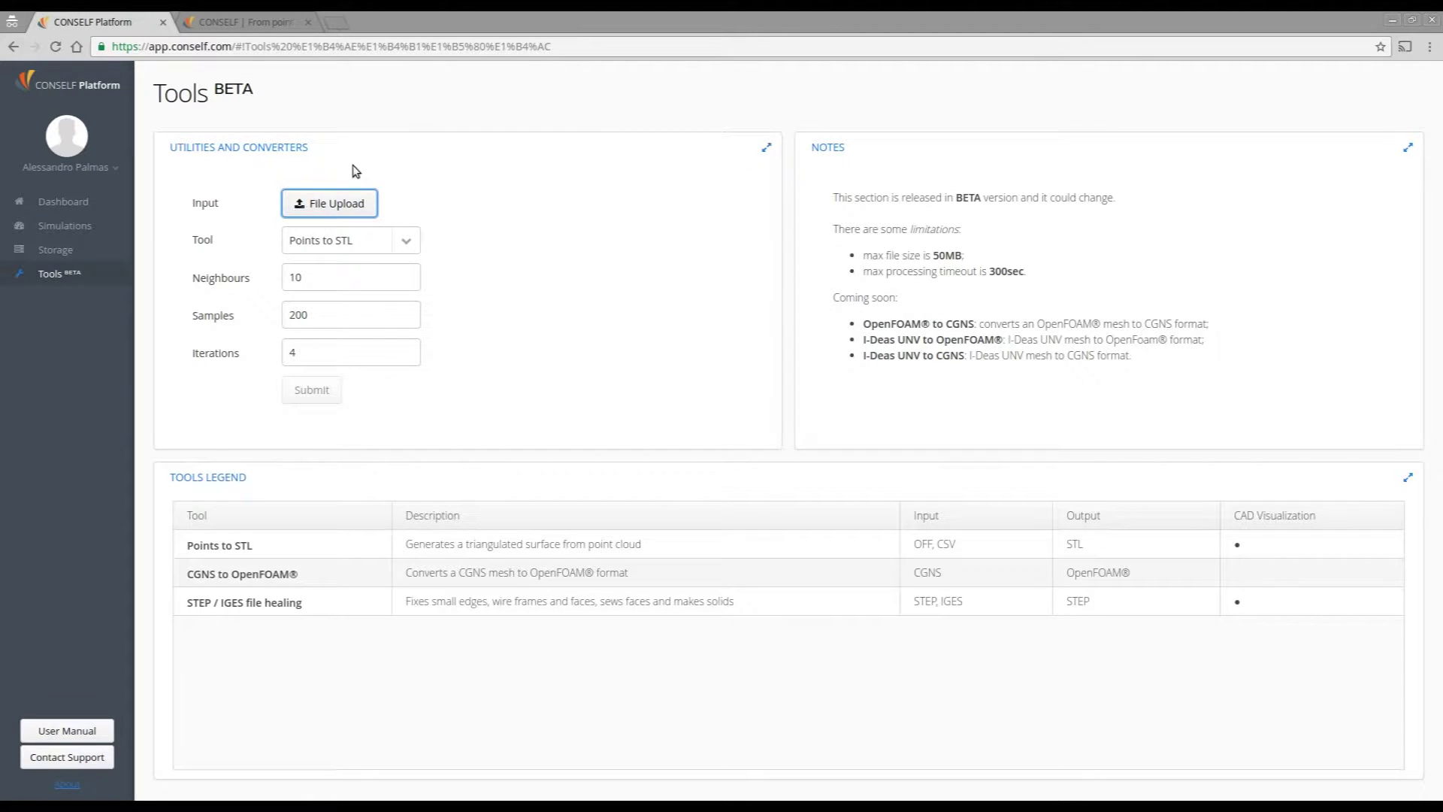
left_click(356, 204)
left_click(587, 305)
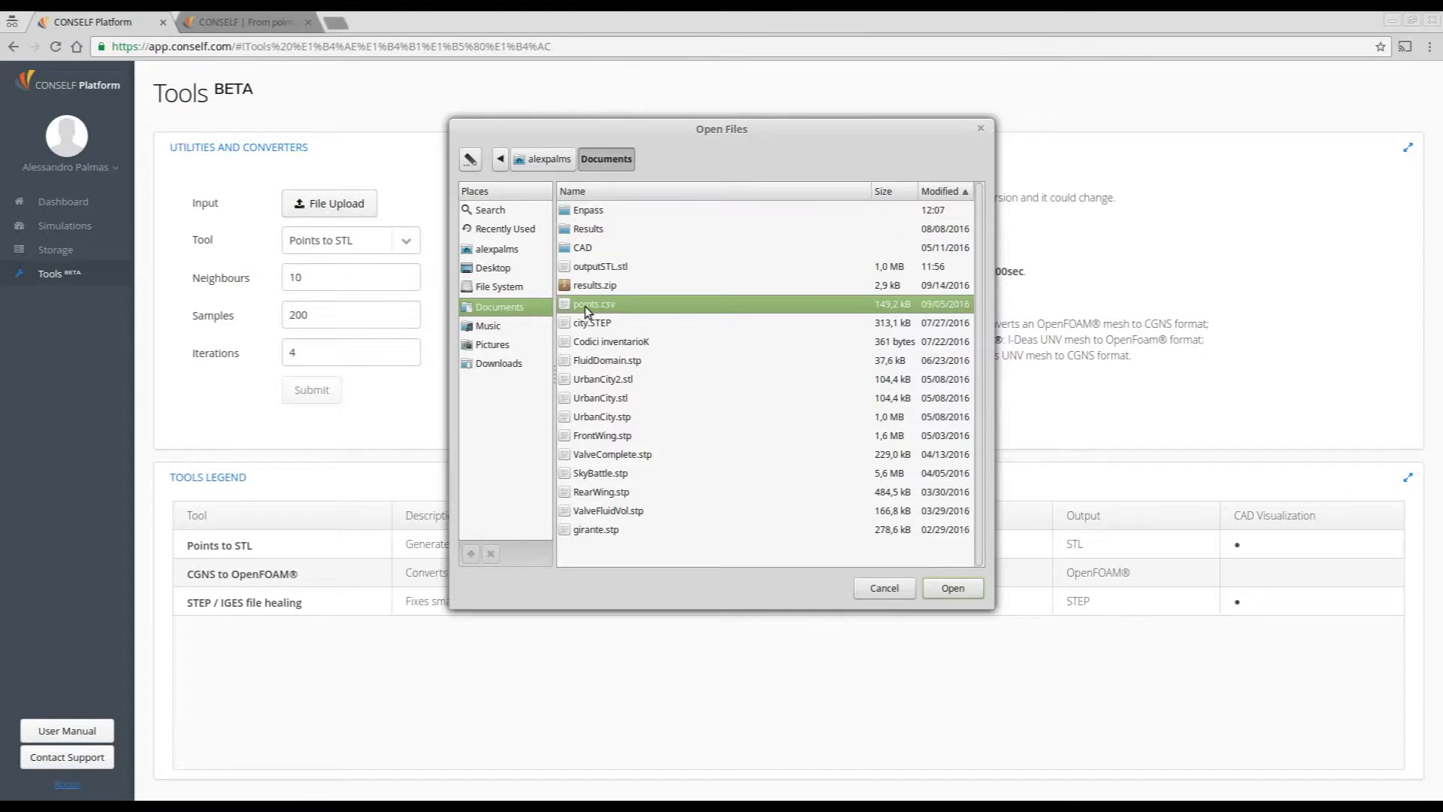
left_click(978, 593)
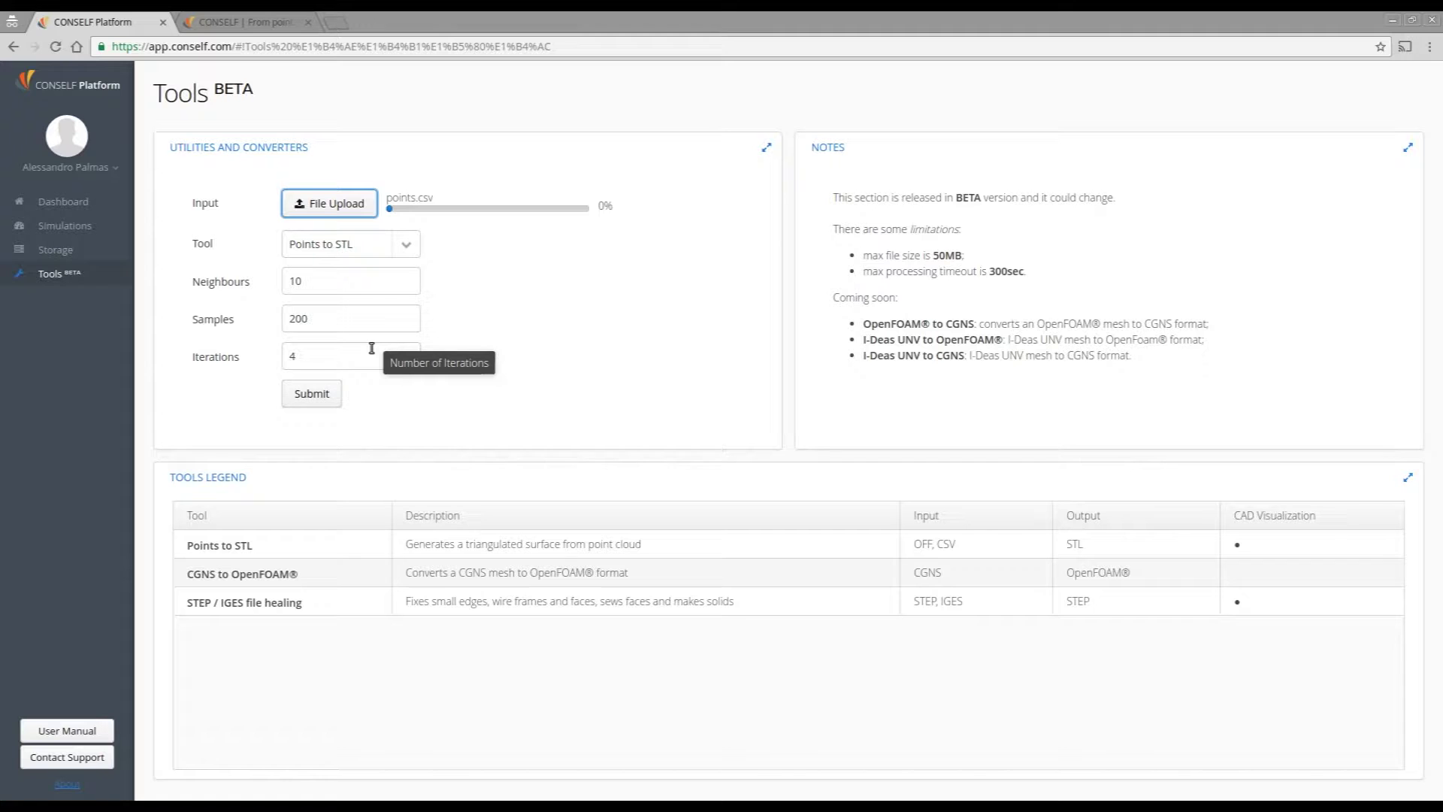
Read the point cloud to STL blog article's guidance on neighbours, samples and iterations, and return to the converter.
left_click(254, 15)
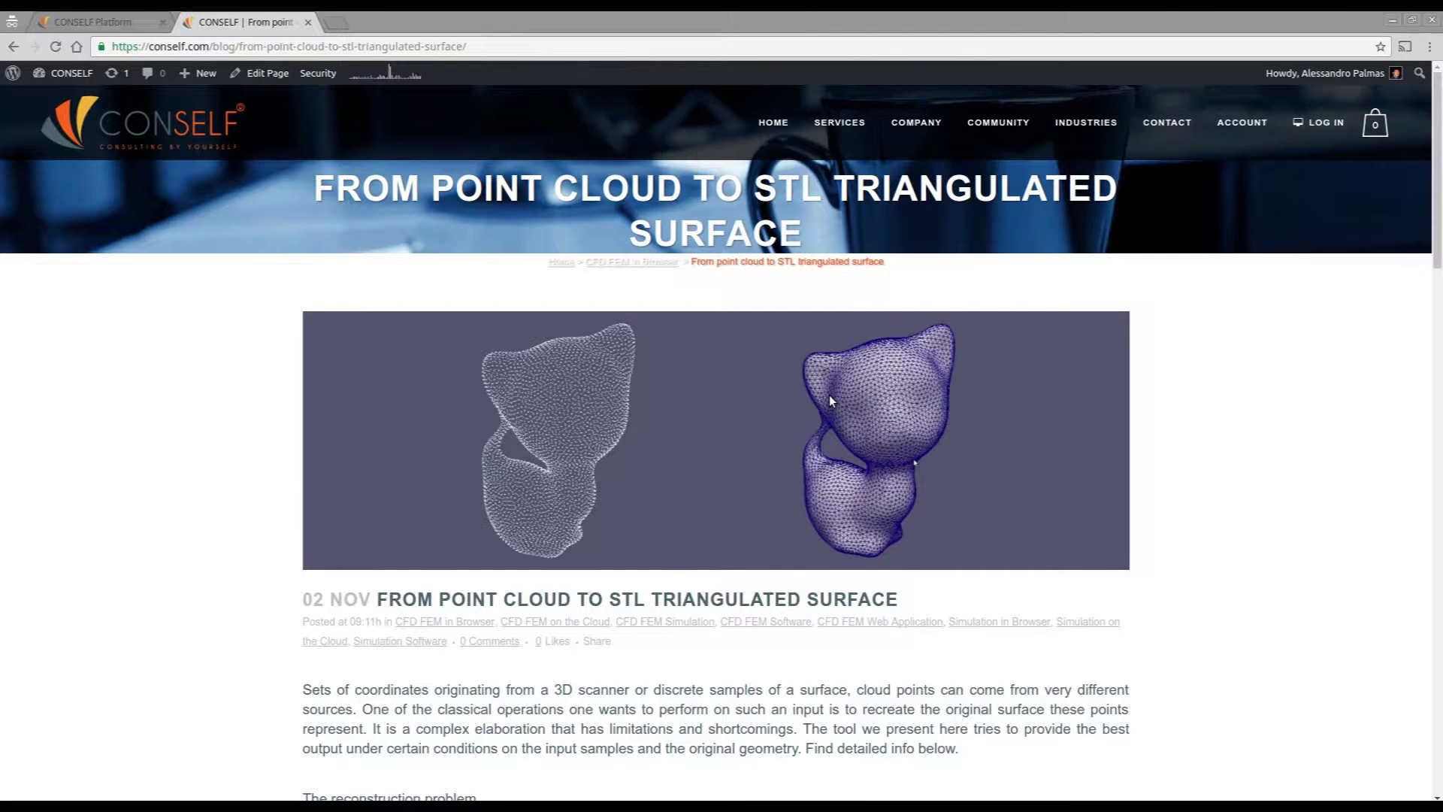
scroll(827, 385, "down", 2)
scroll(824, 379, "down", 7)
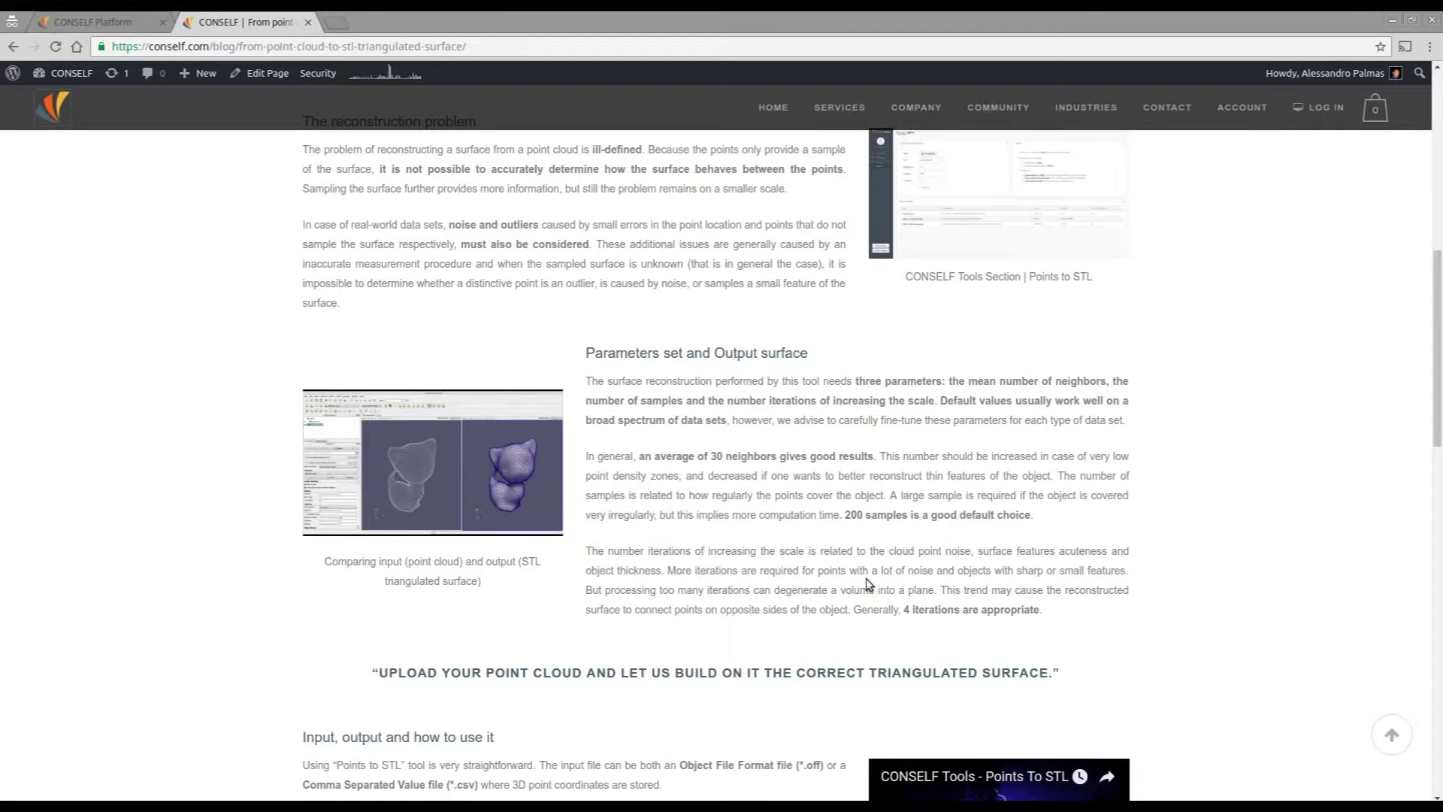
left_click(128, 18)
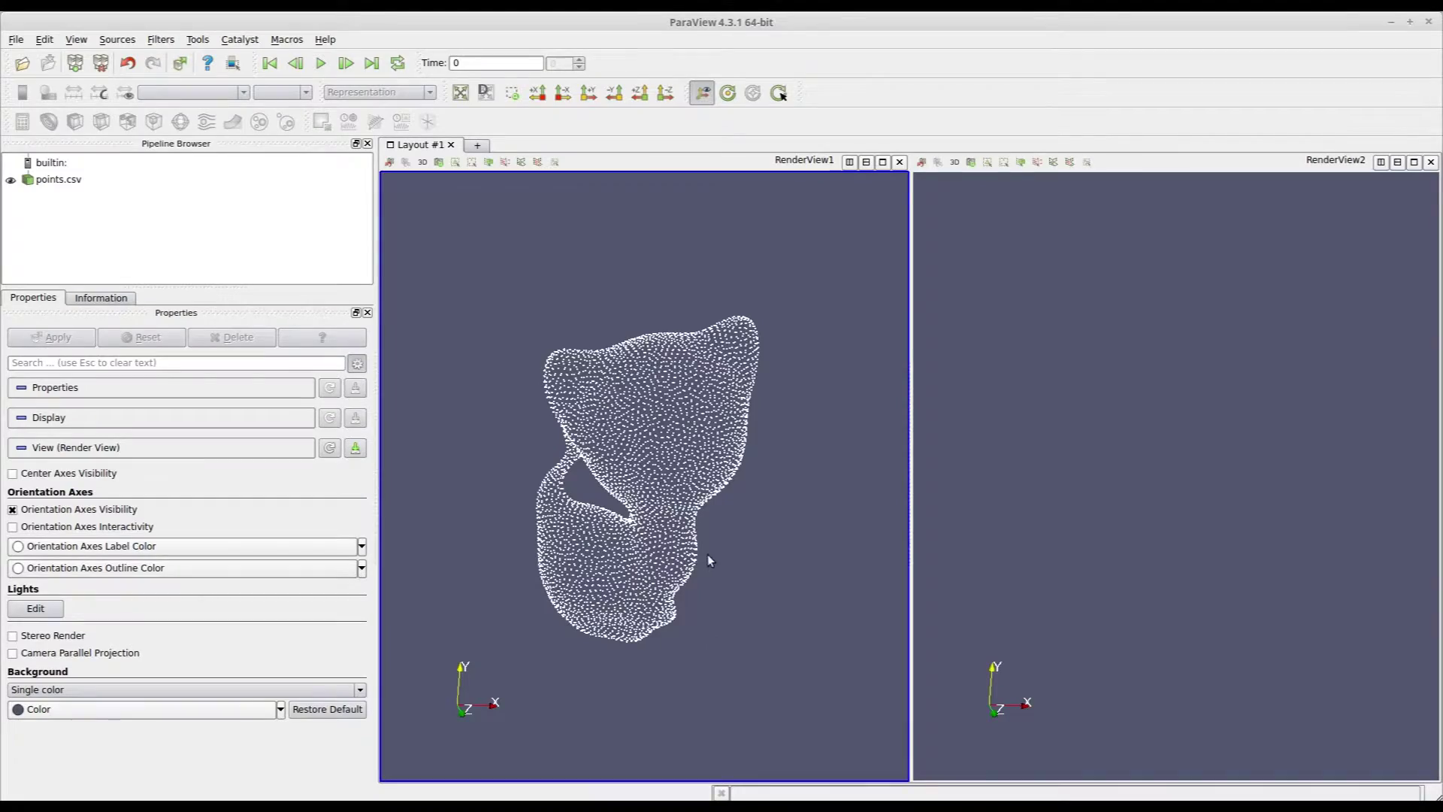
Examine the points.csv point cloud from several angles in ParaView.
left_click_drag(708, 560, 766, 556)
left_click_drag(739, 391, 735, 587)
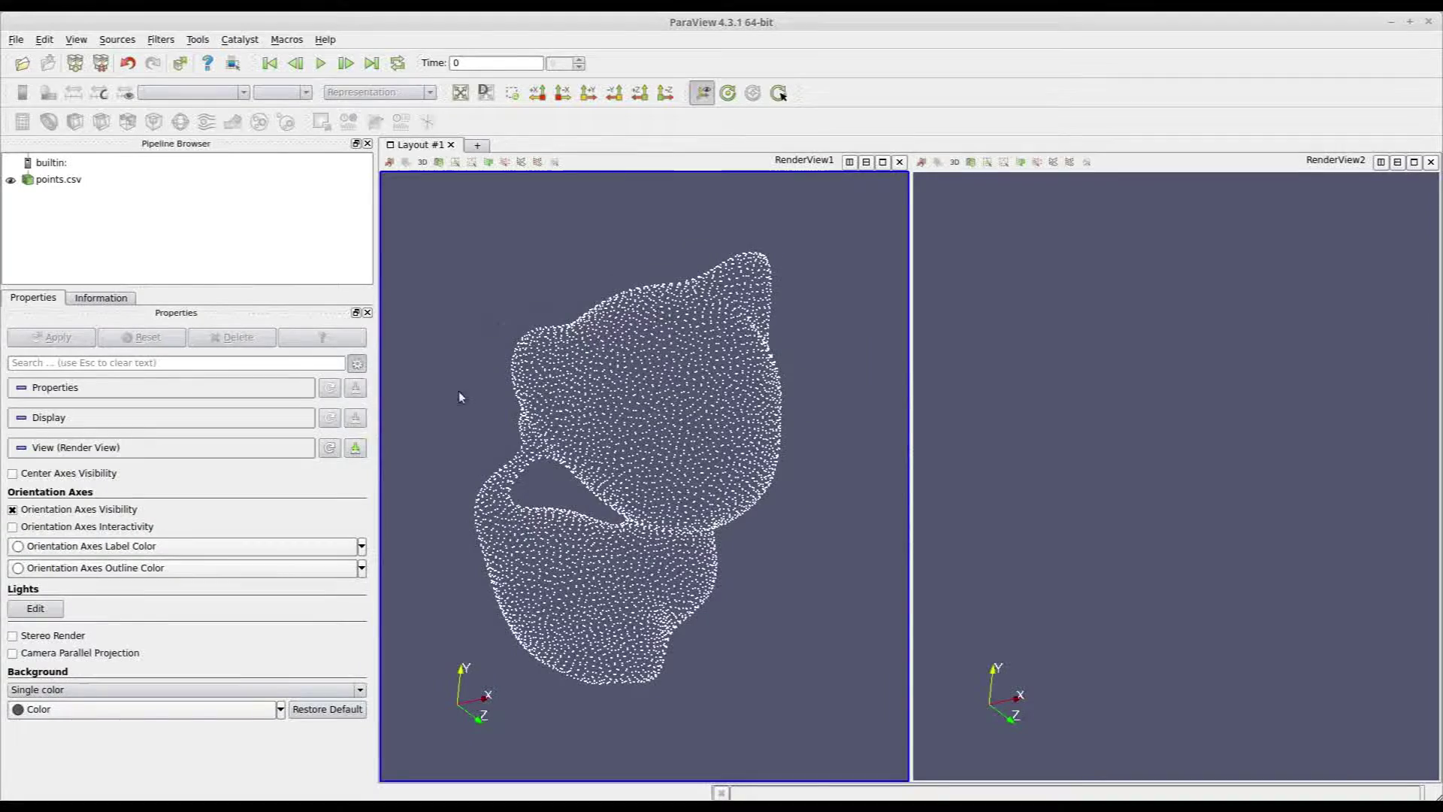
left_click_drag(438, 583, 740, 603)
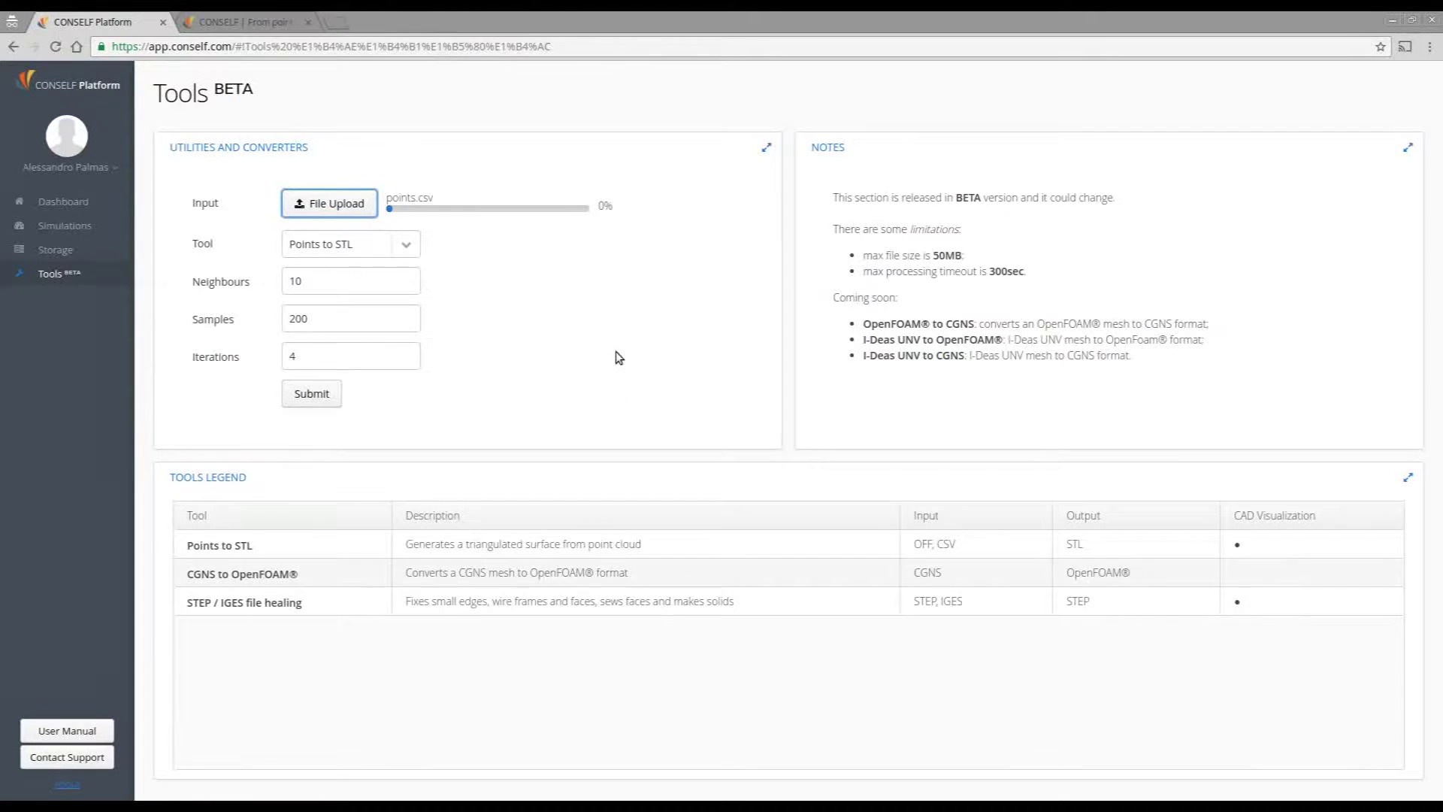
Run the Points to STL conversion on the CONSELF Platform and inspect the generated triangulated surface, selecting it in the viewer.
left_click(299, 400)
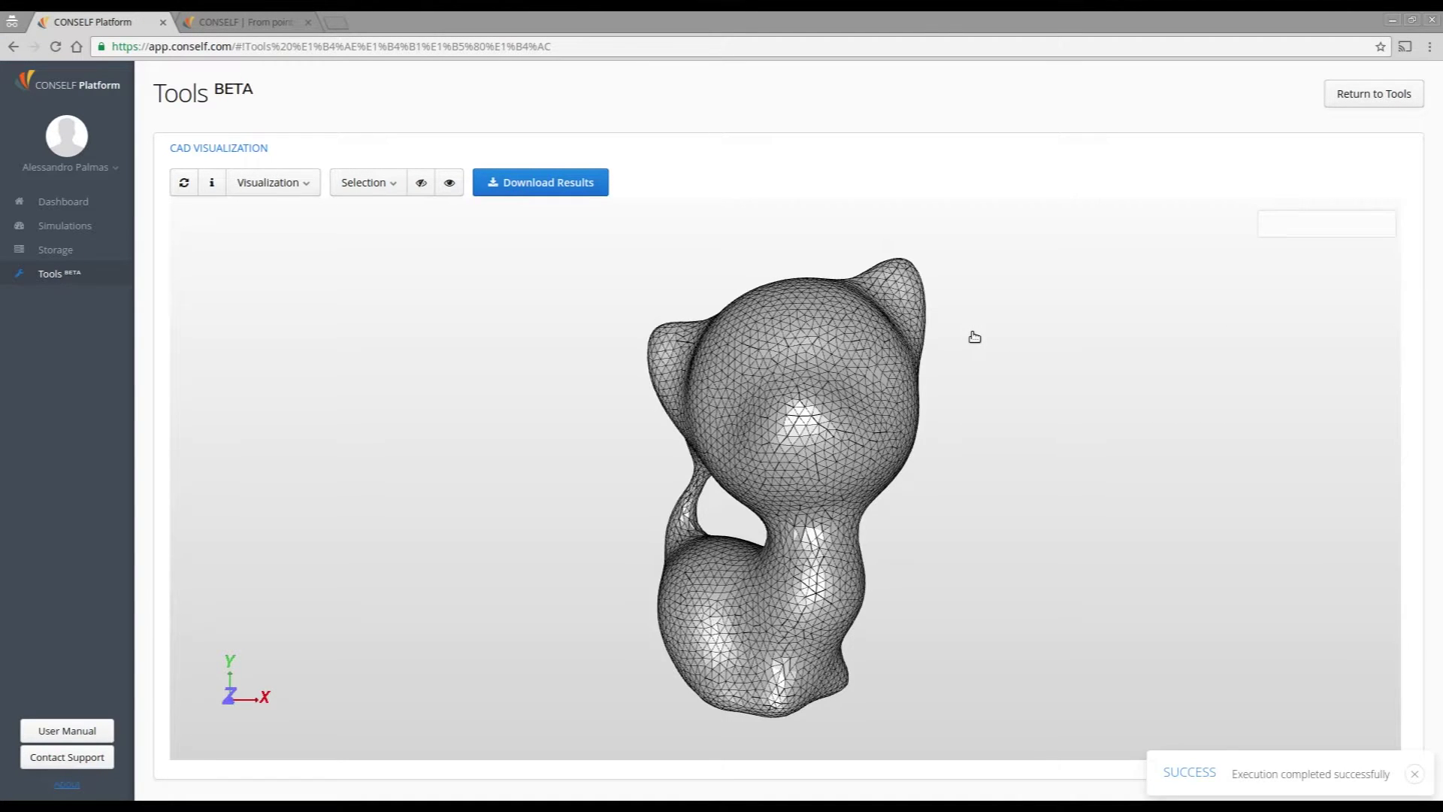
left_click_drag(631, 483, 793, 425)
left_click(793, 425)
Download the conversion results and extract outputSTL.stl from the archive's results folder into Documents, replacing the existing file.
left_click(563, 183)
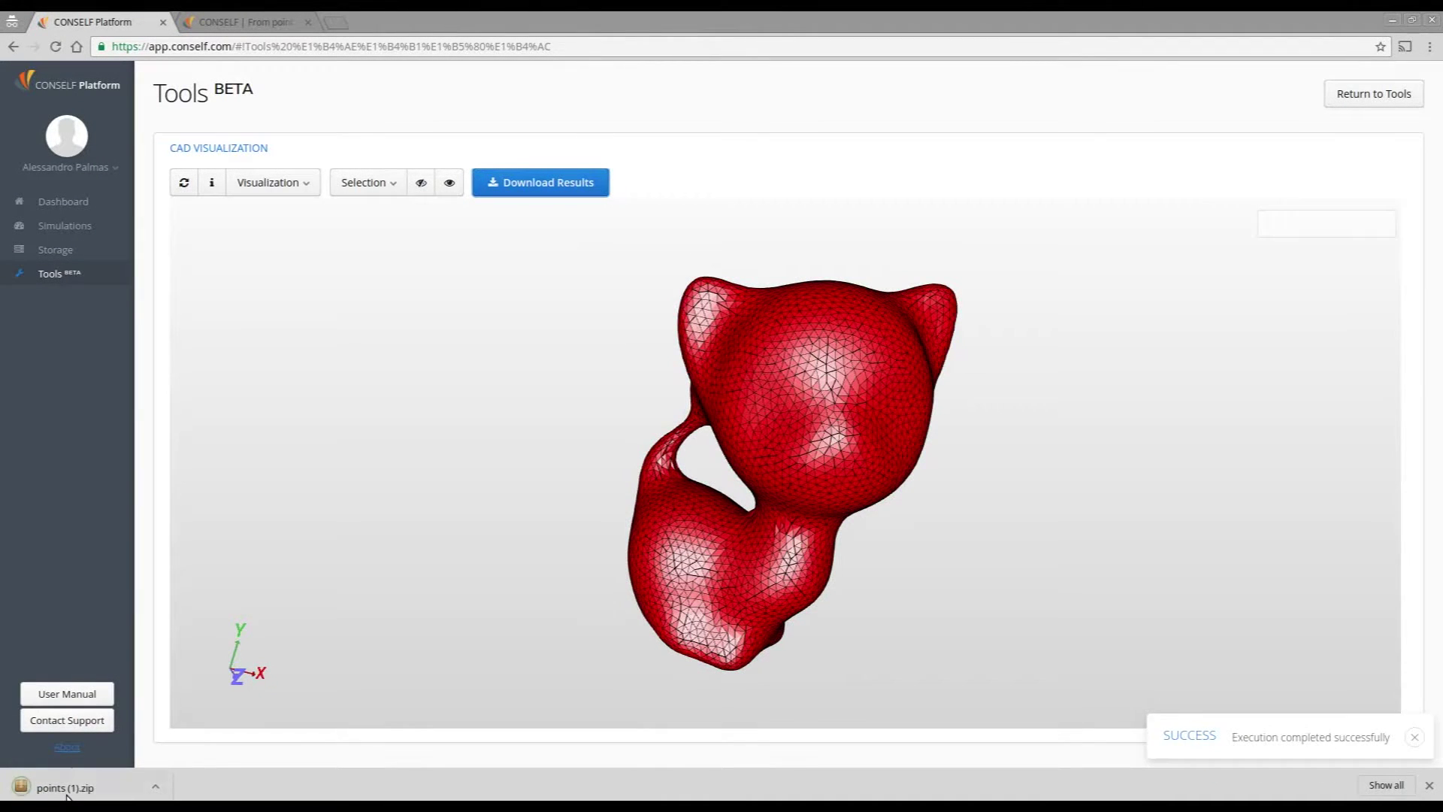
left_click(68, 791)
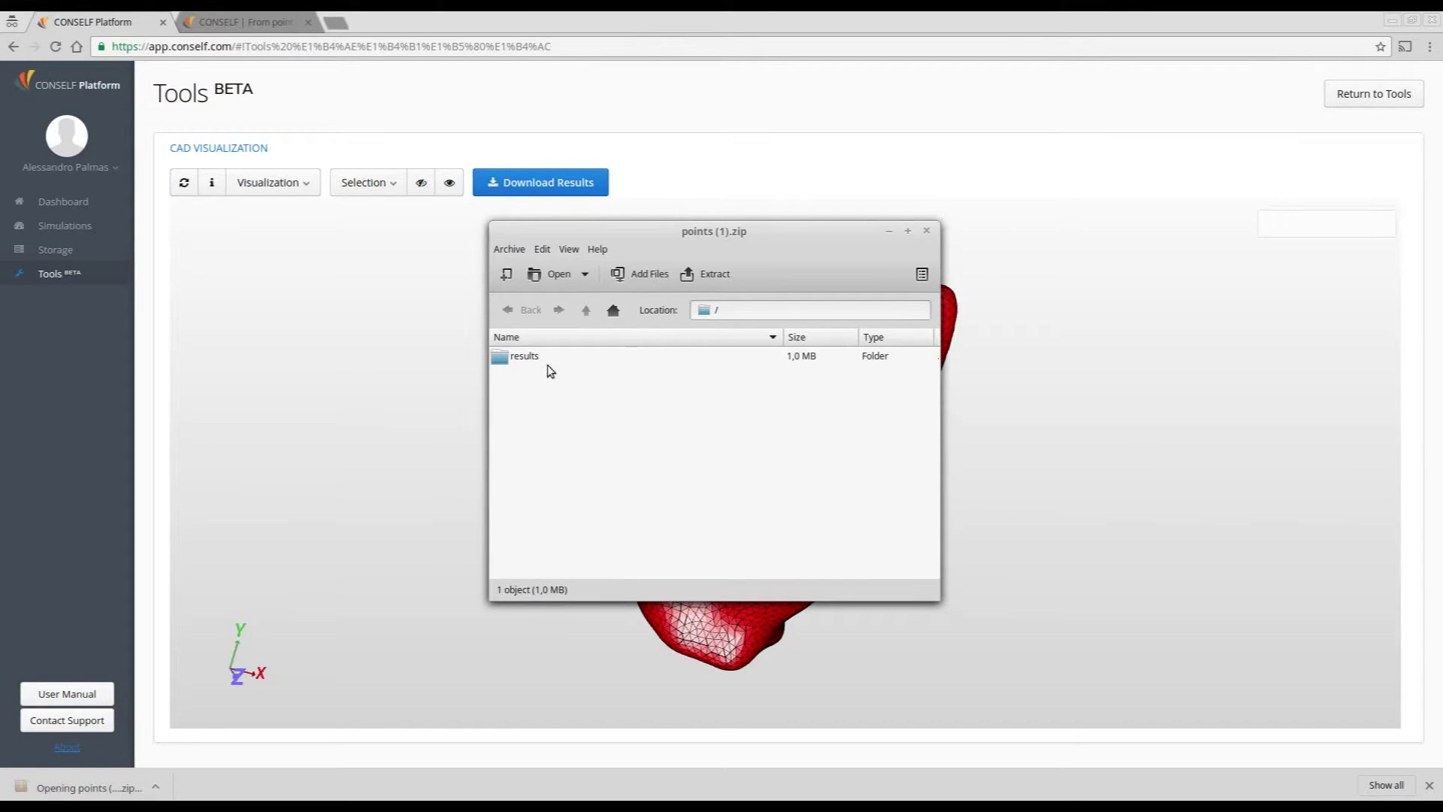
double_click(538, 366)
left_click(541, 362)
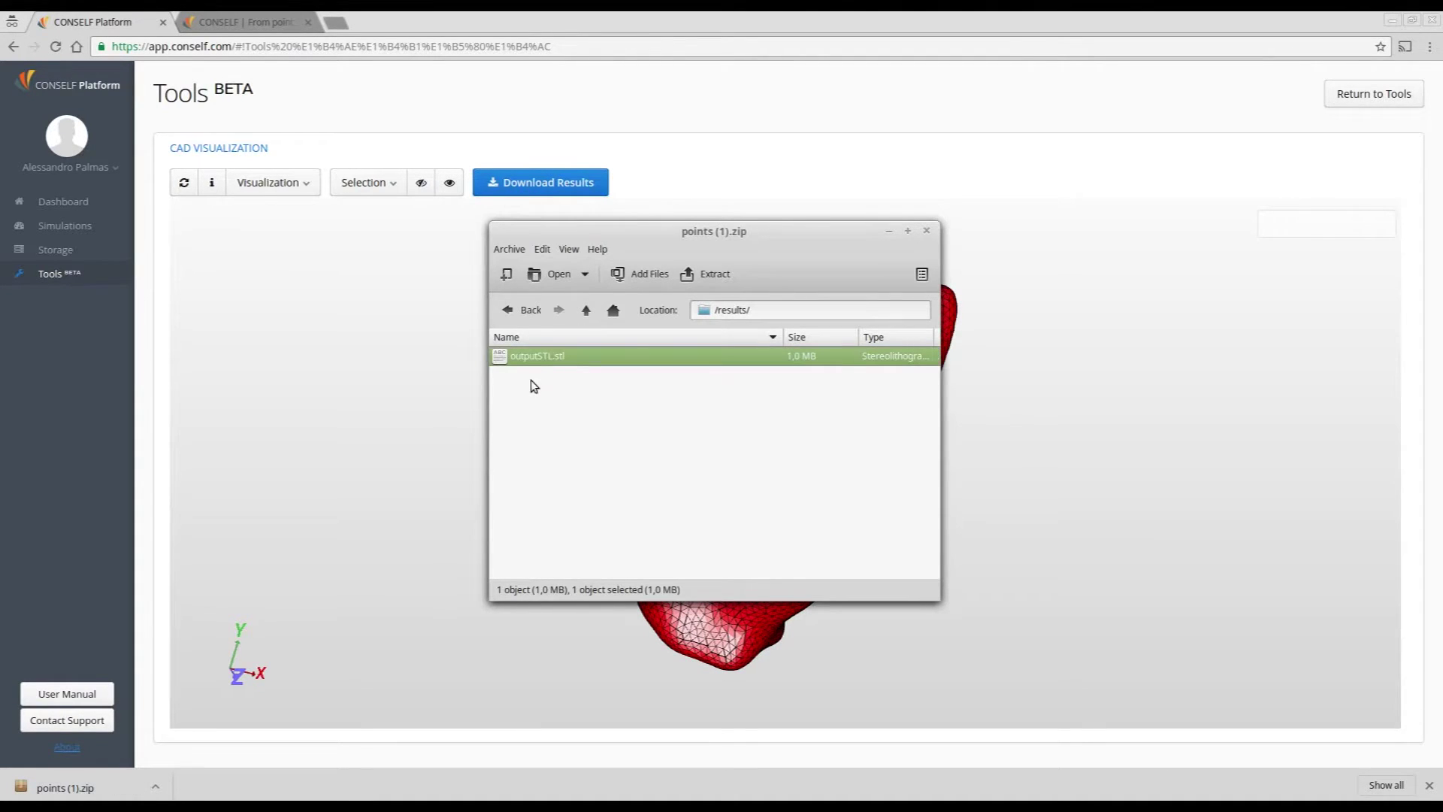
left_click(684, 278)
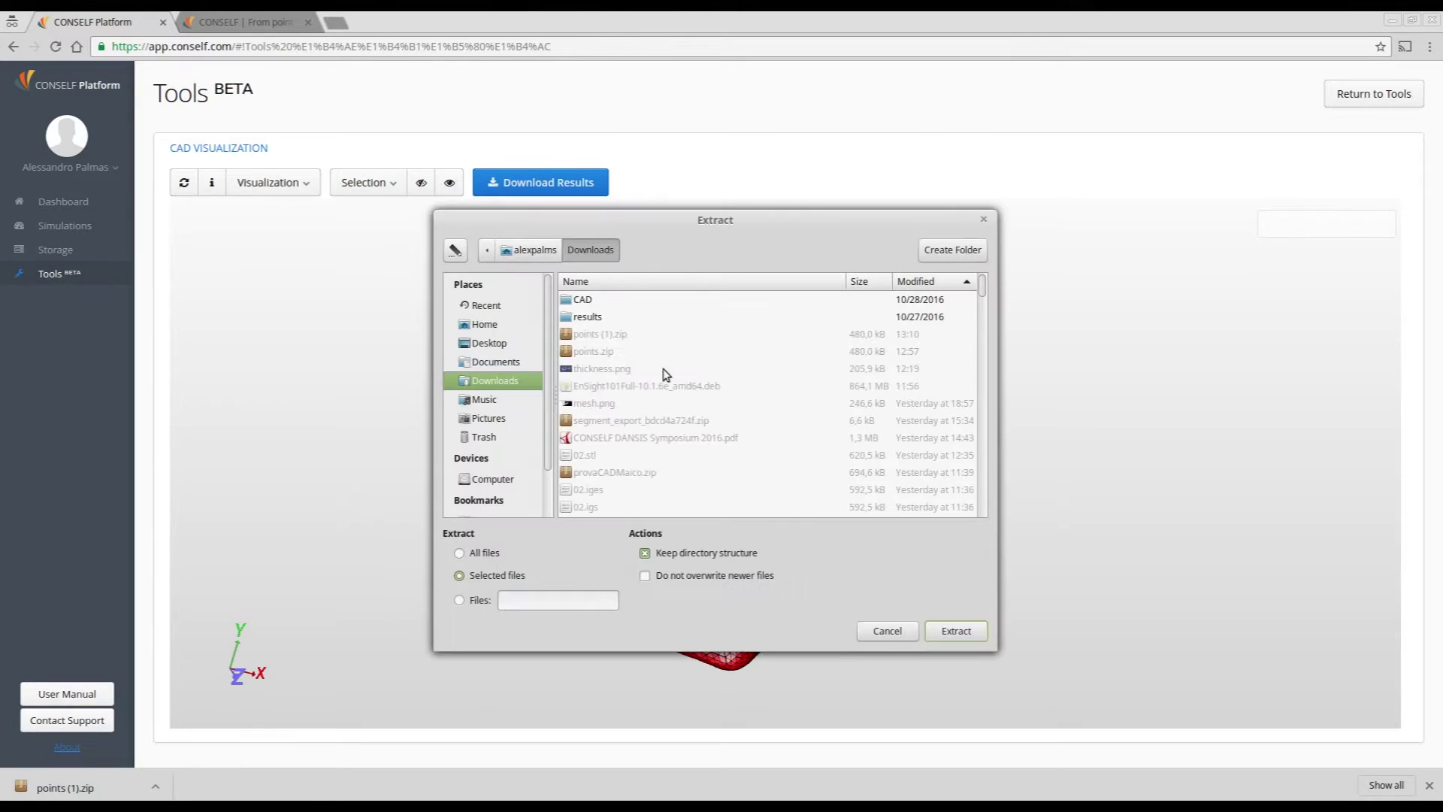
left_click(514, 364)
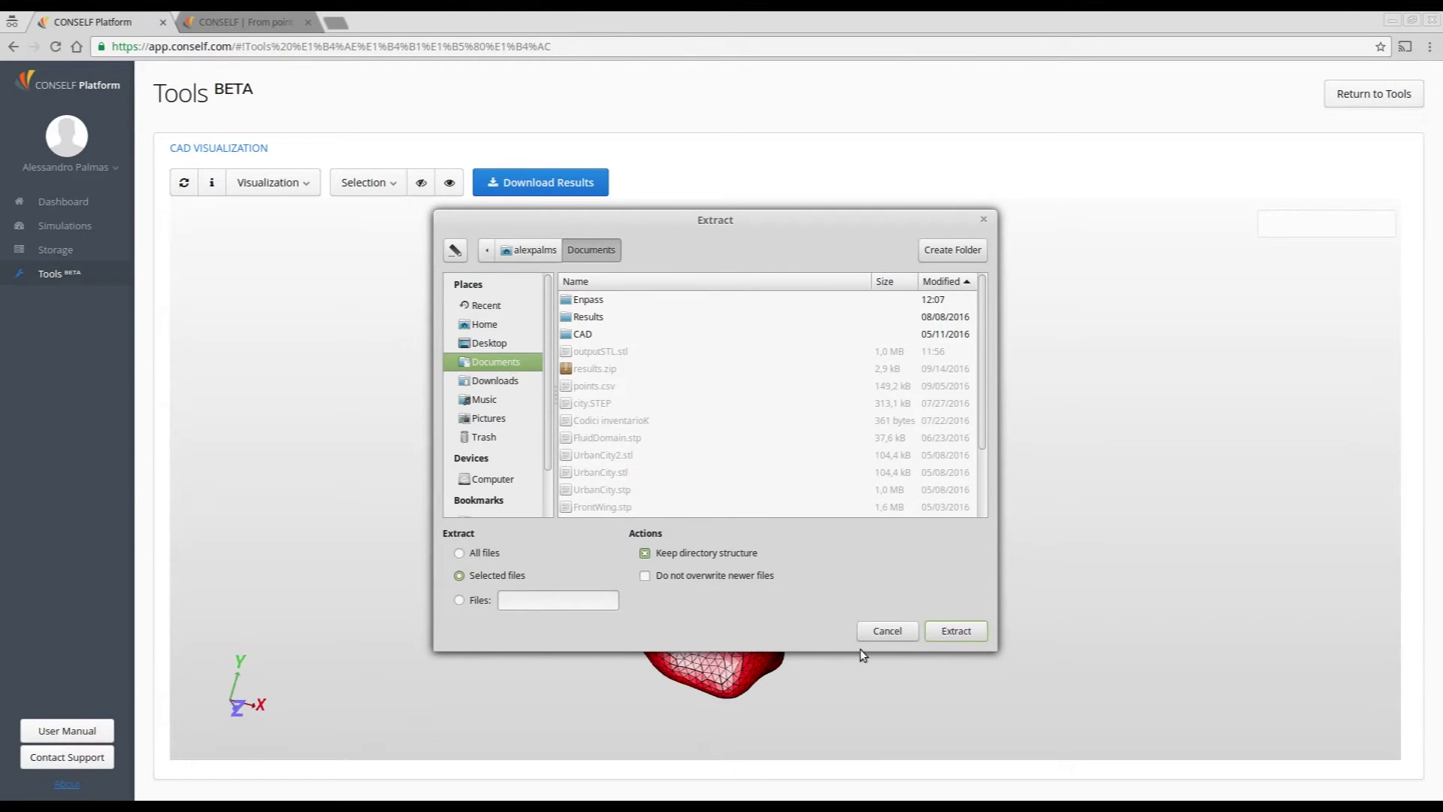
left_click(954, 631)
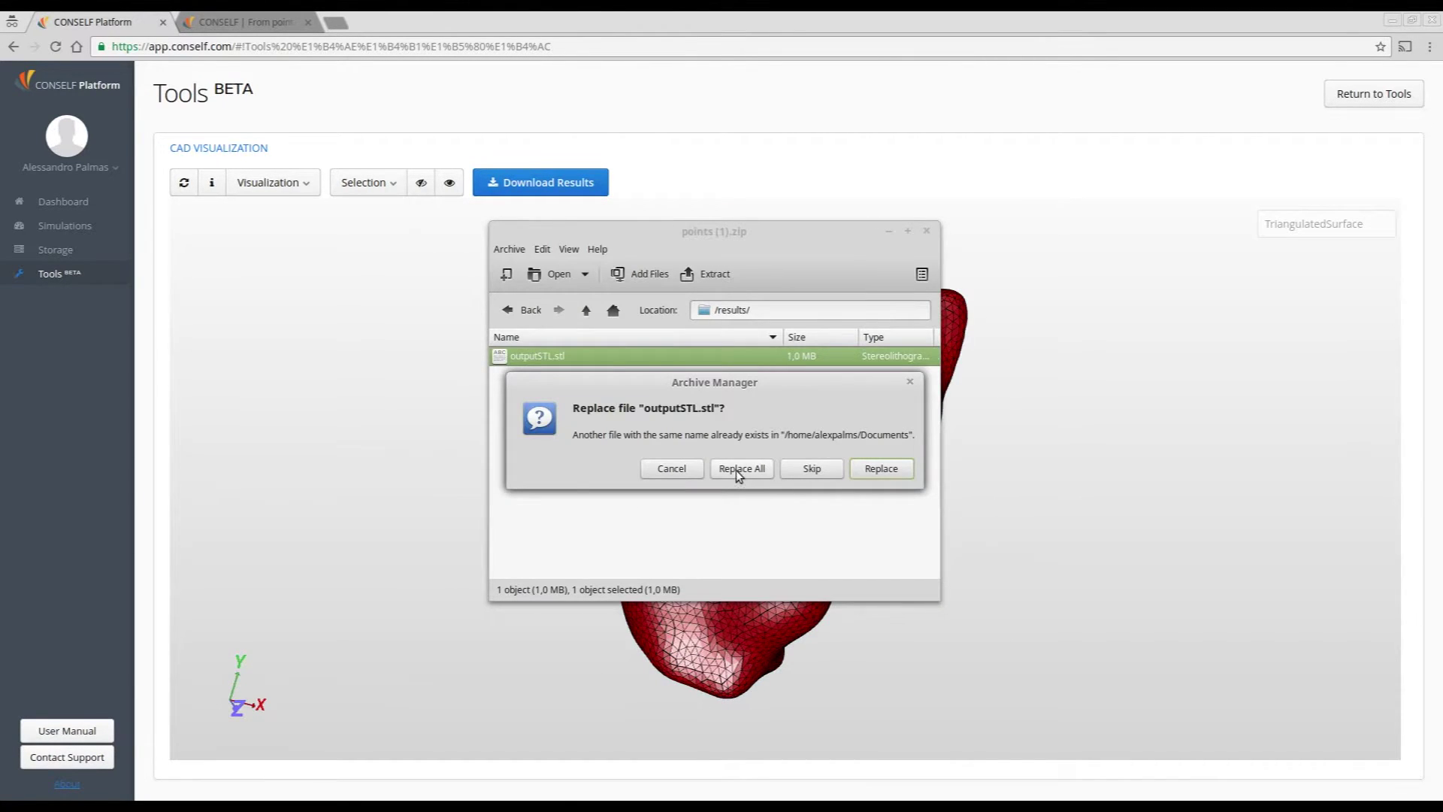
left_click(740, 470)
left_click(611, 458)
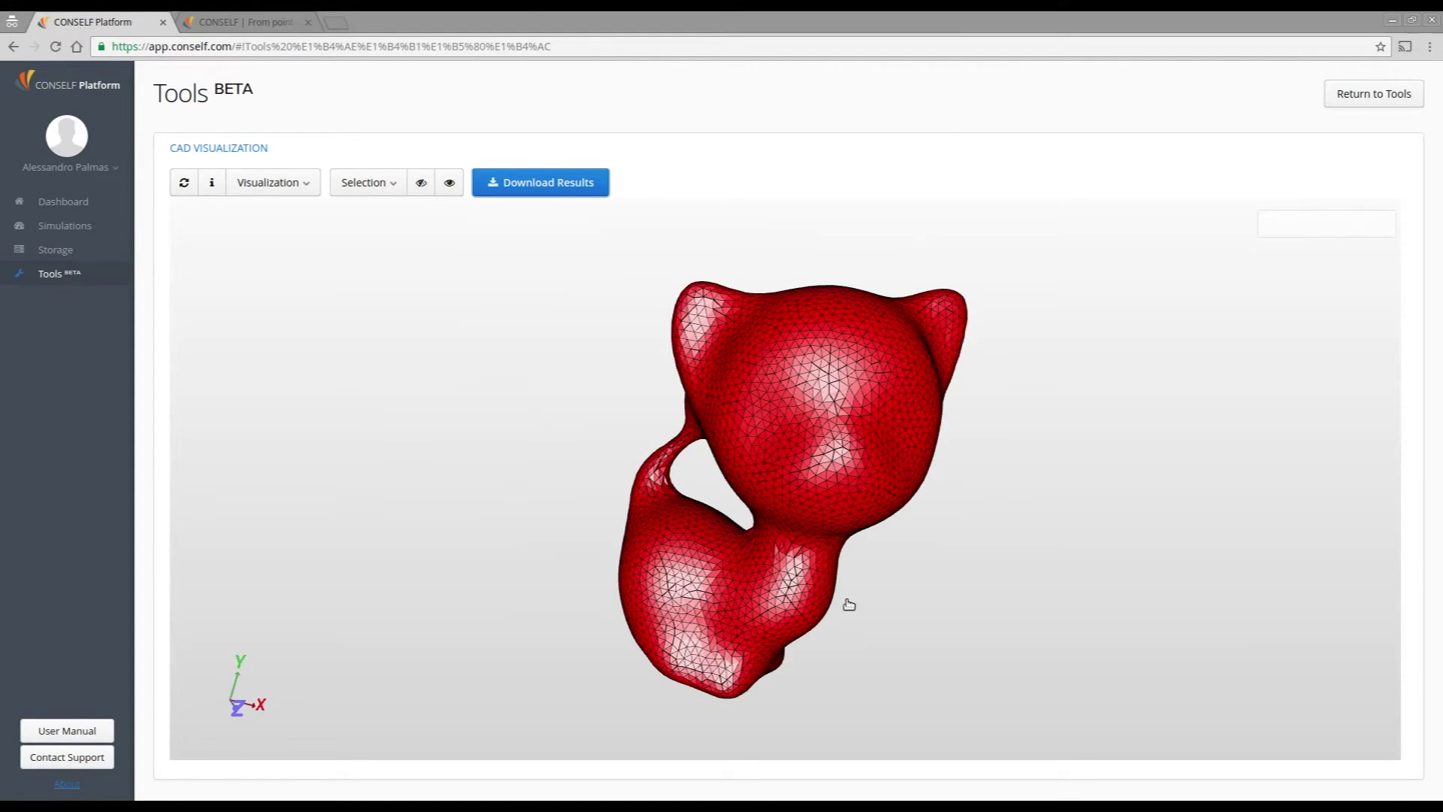
Switch to ParaView and load outputSTL.stl from the Documents folder alongside the point cloud.
left_click(927, 398)
left_click_drag(822, 411, 407, 363)
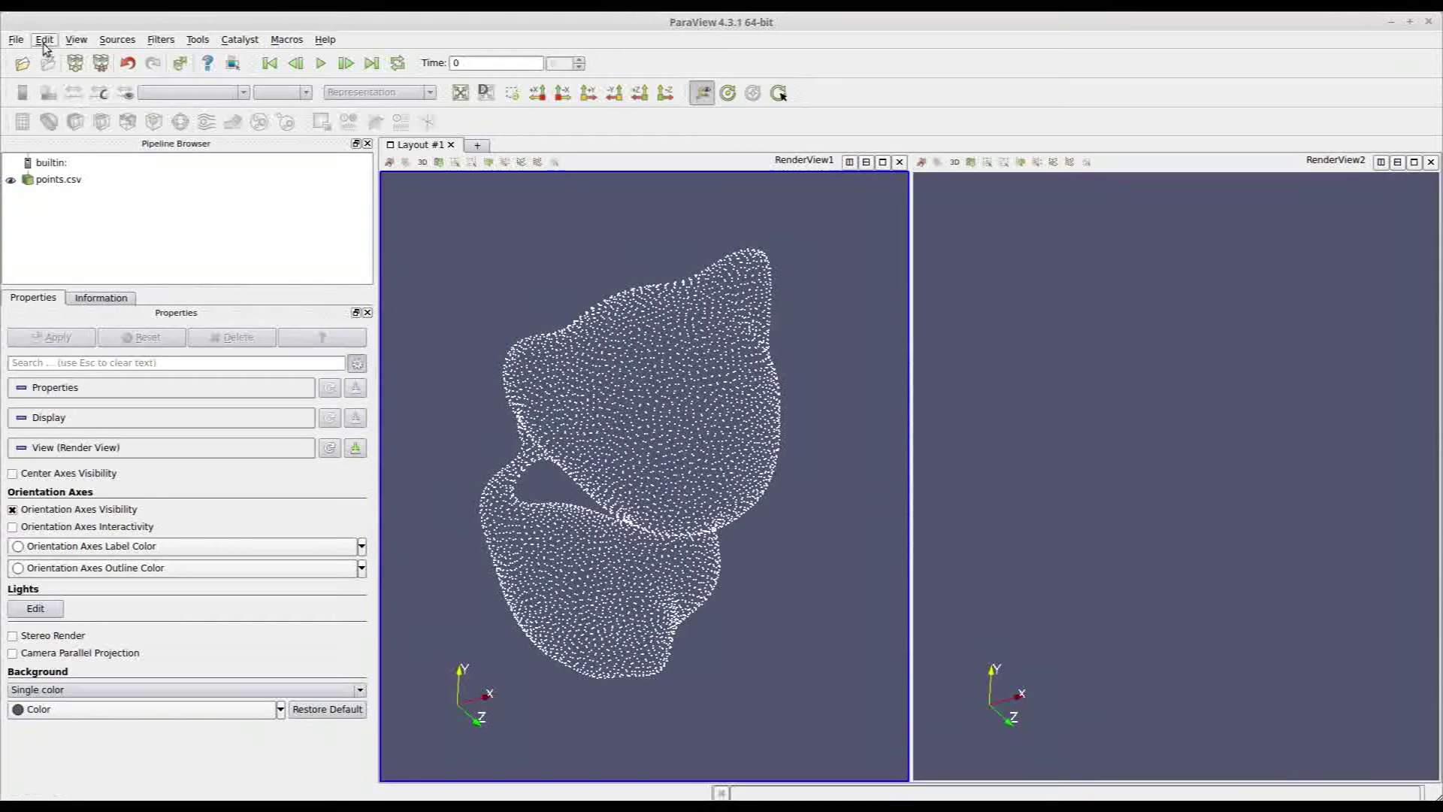
left_click(23, 64)
double_click(641, 298)
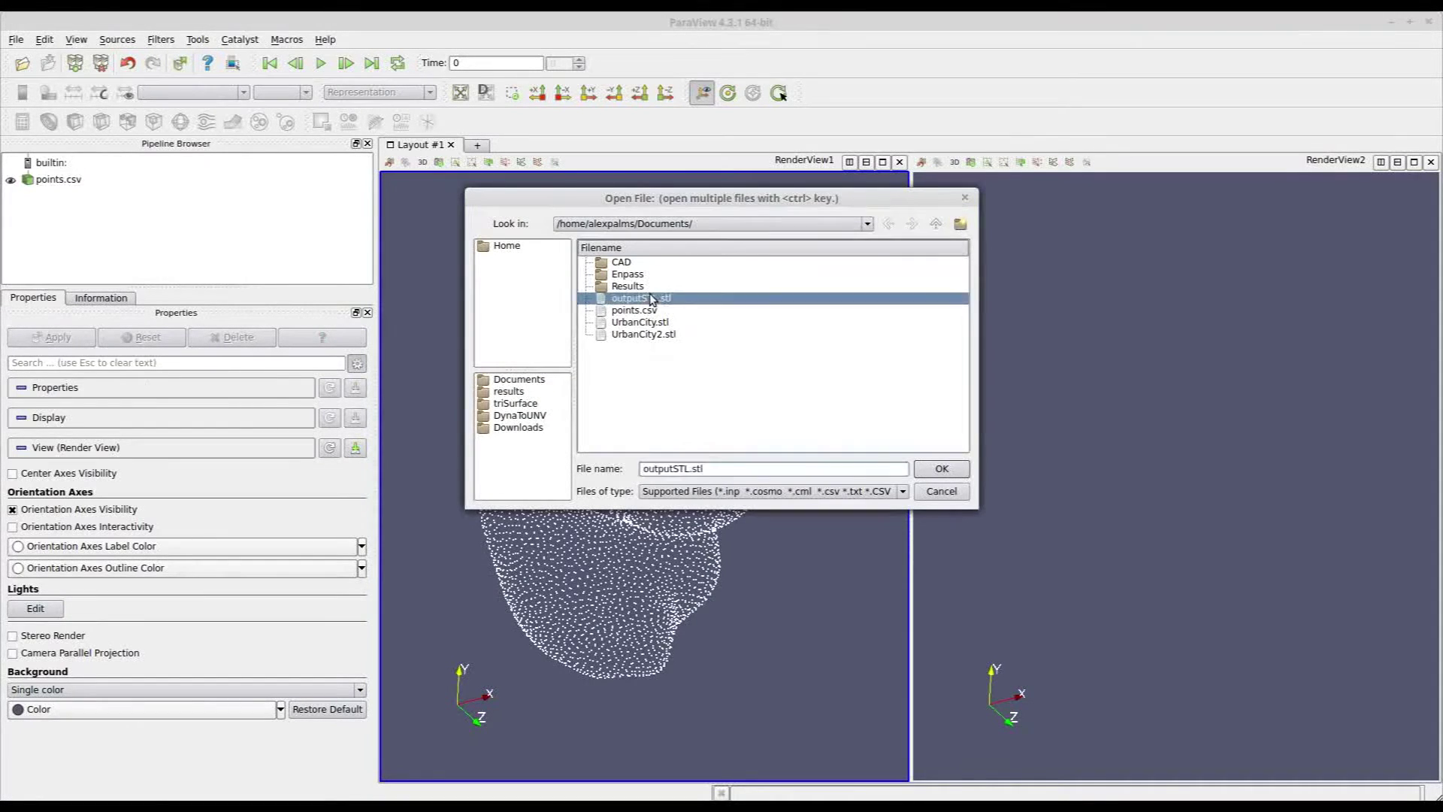
left_click_drag(870, 386, 802, 386)
left_click_drag(714, 411, 787, 546)
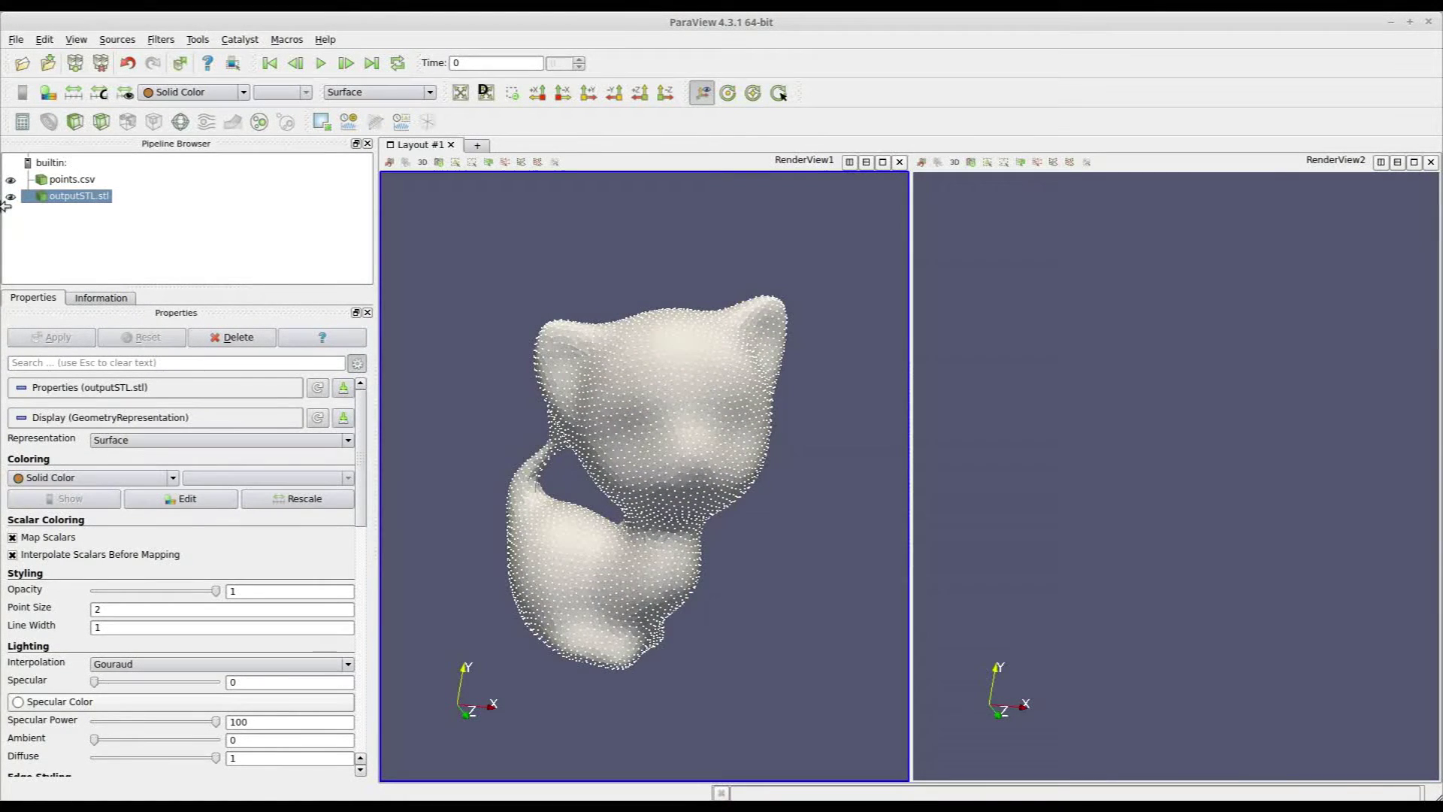
Show outputSTL.stl as Surface With Edges in RenderView2 for comparison with the point cloud, and switch back to Chrome.
left_click(1108, 390)
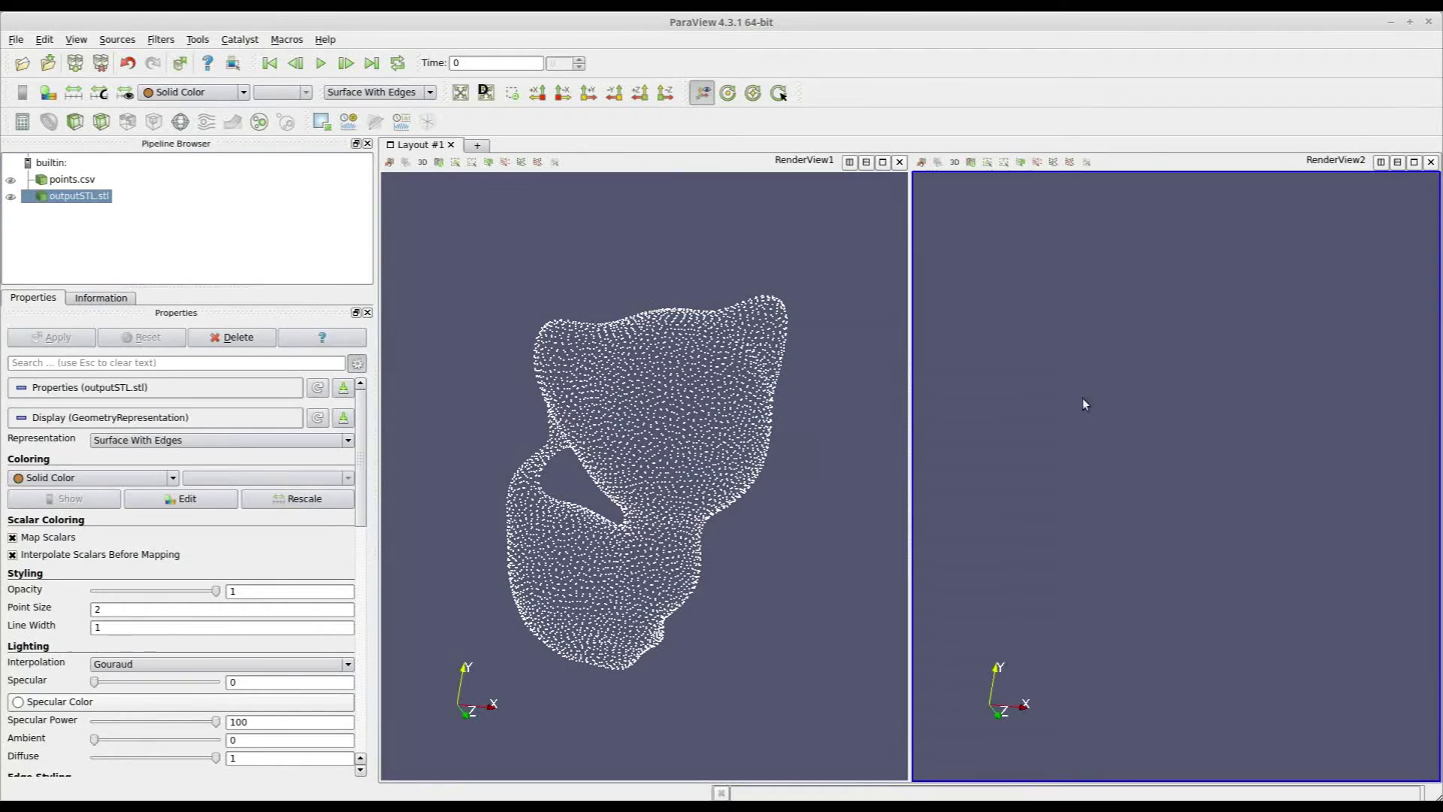
left_click(10, 197)
left_click_drag(1302, 512, 1205, 598)
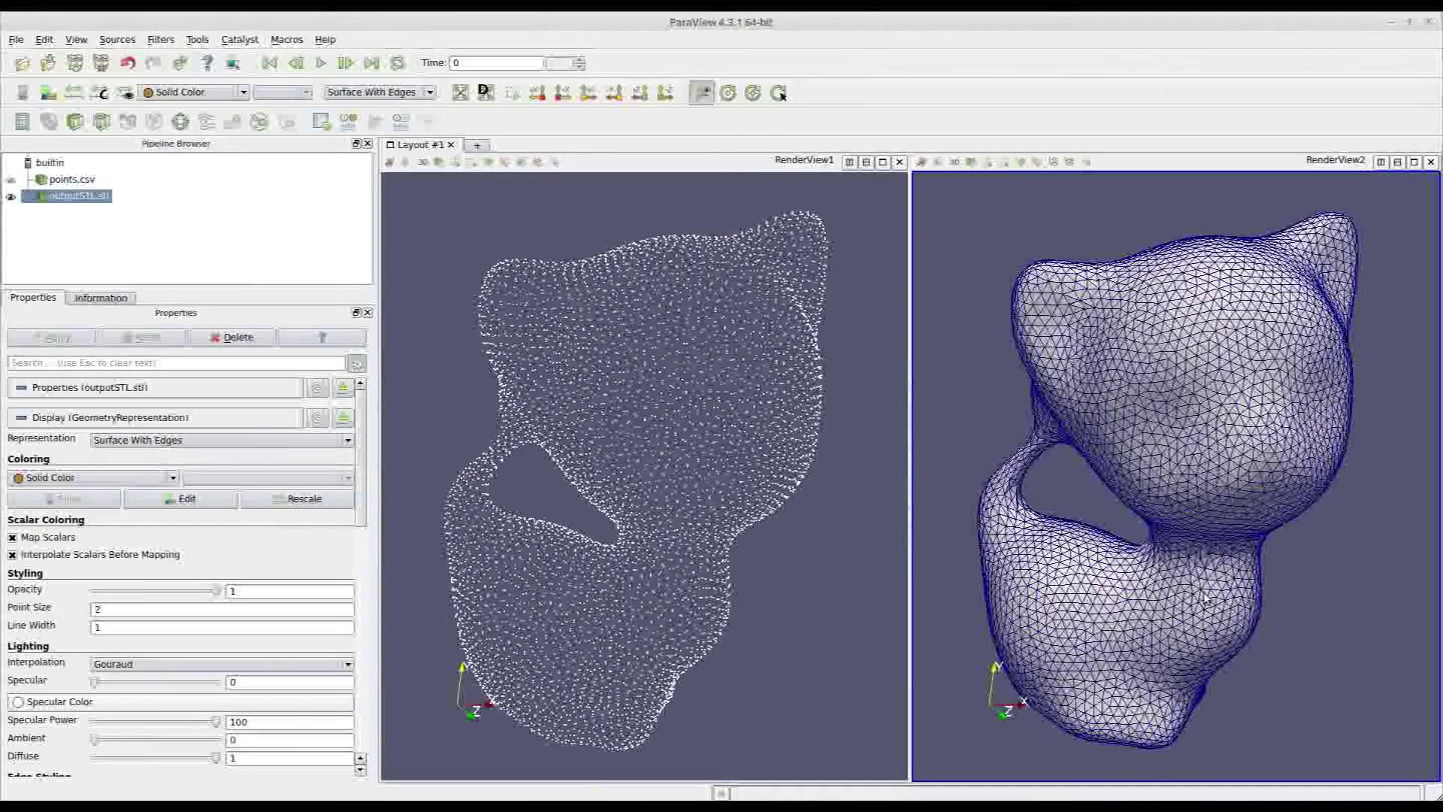
key("alt+Tab")
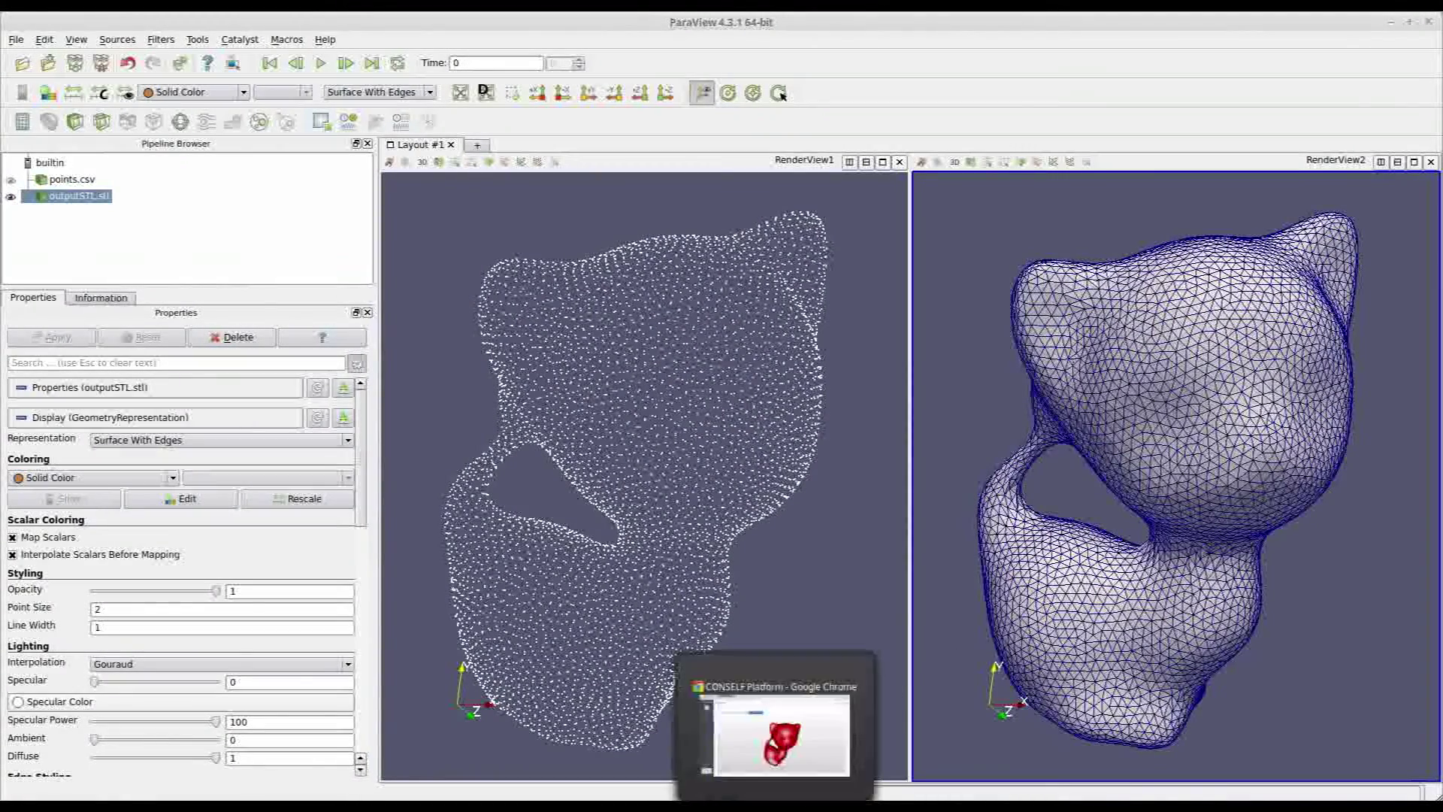